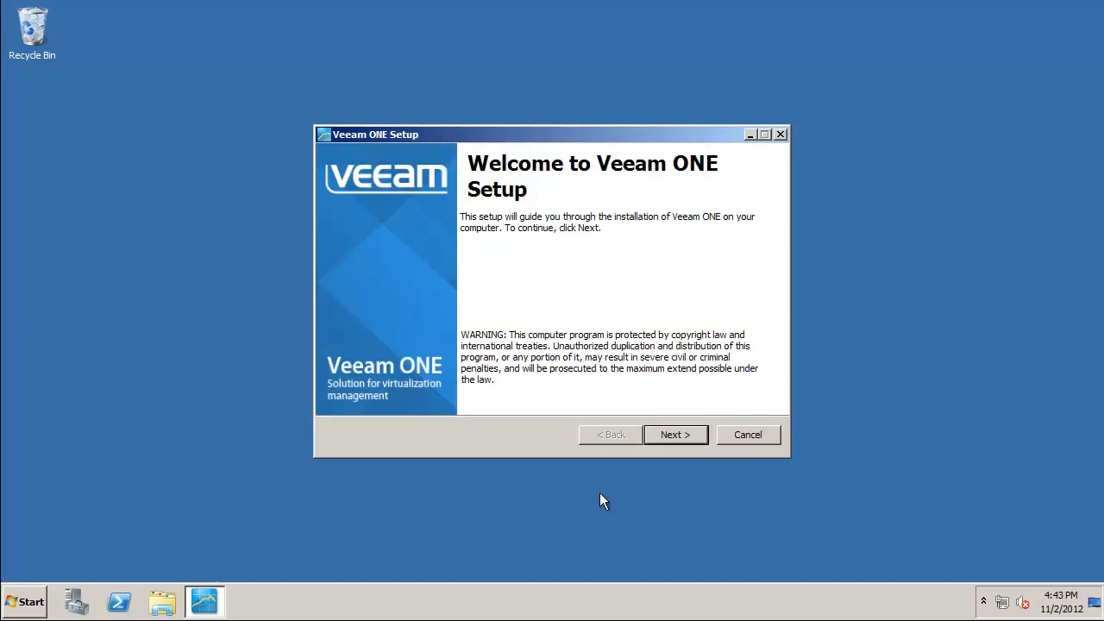
# Step: Accept the license agreement and supply the license file v1.lic for full functionality mode
pyautogui.click(693, 435)
pyautogui.click(475, 384)
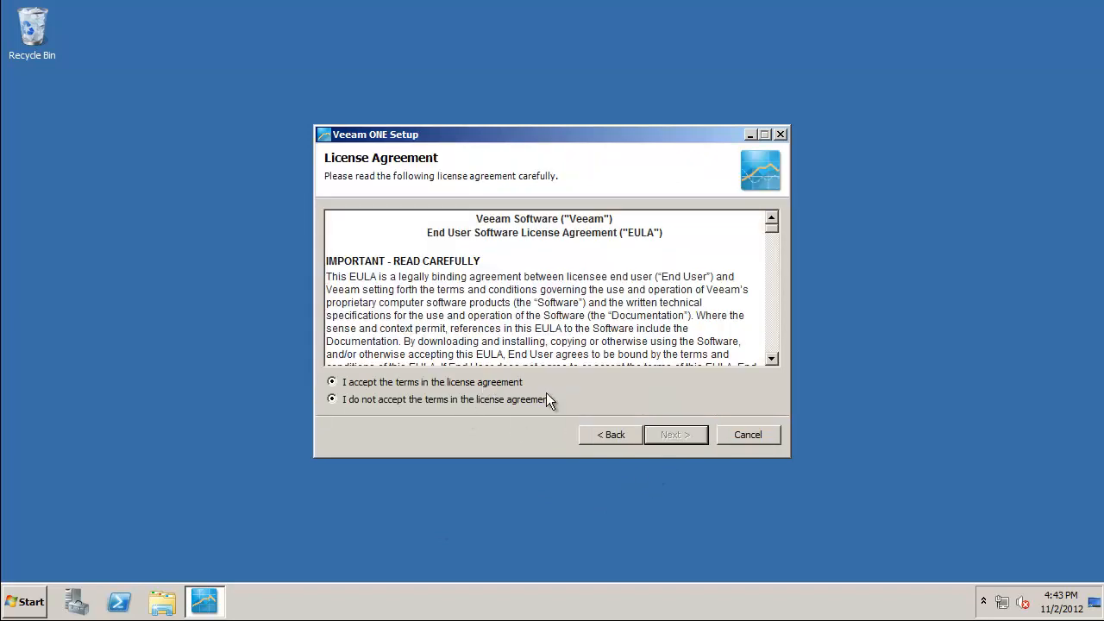
pyautogui.click(669, 430)
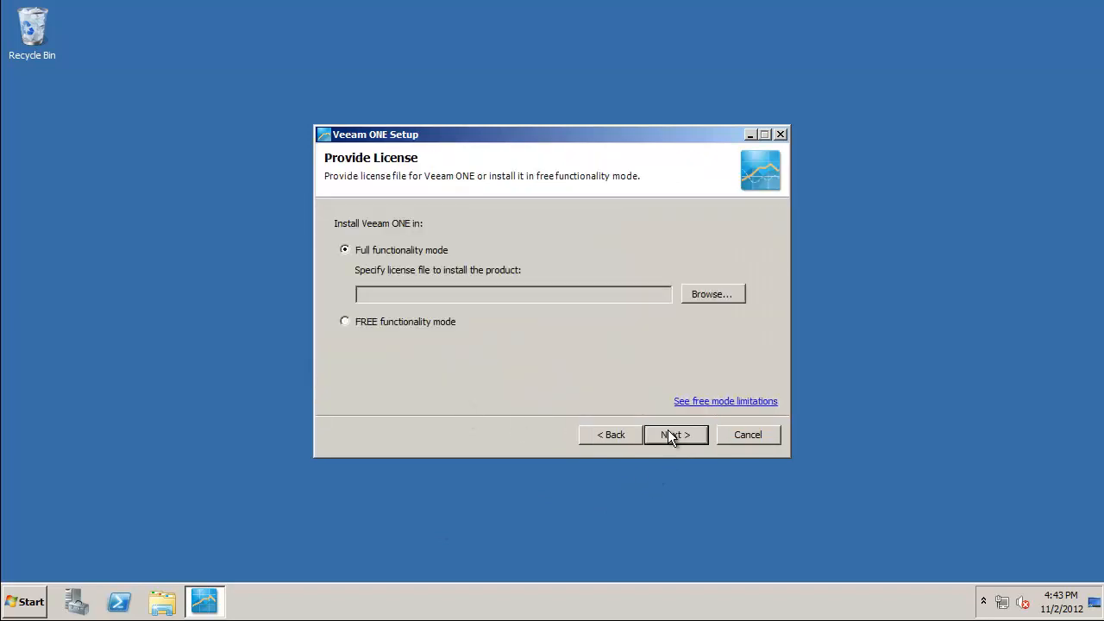
pyautogui.click(730, 293)
pyautogui.doubleClick(496, 304)
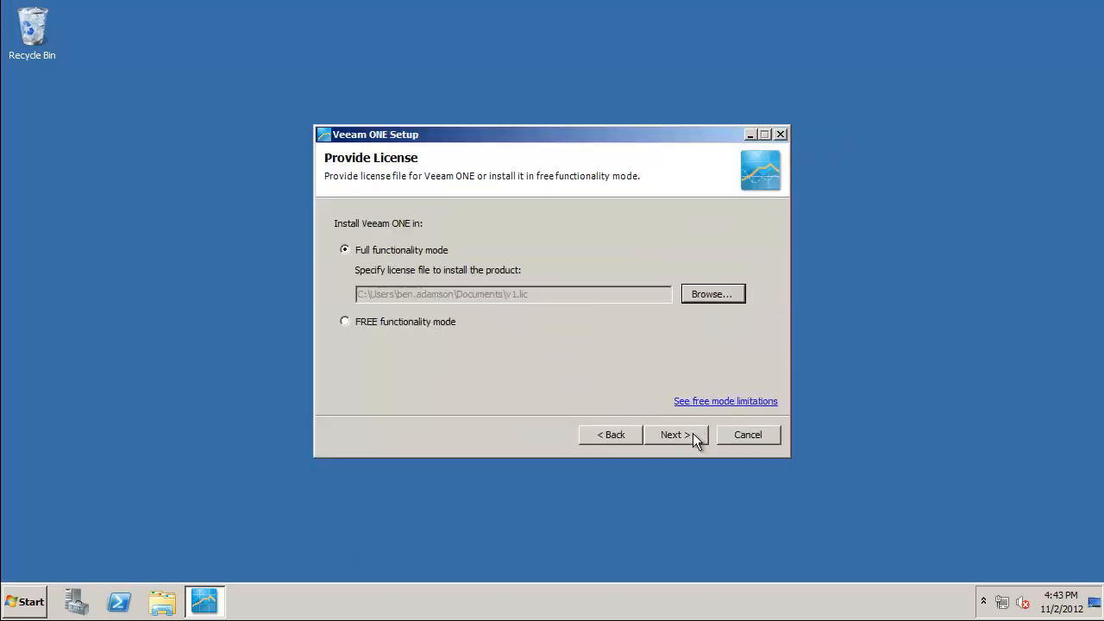
# Step: Review the free mode limitations page, comparing Free Edition and Full Version features down to the legend, and close it
pyautogui.click(715, 405)
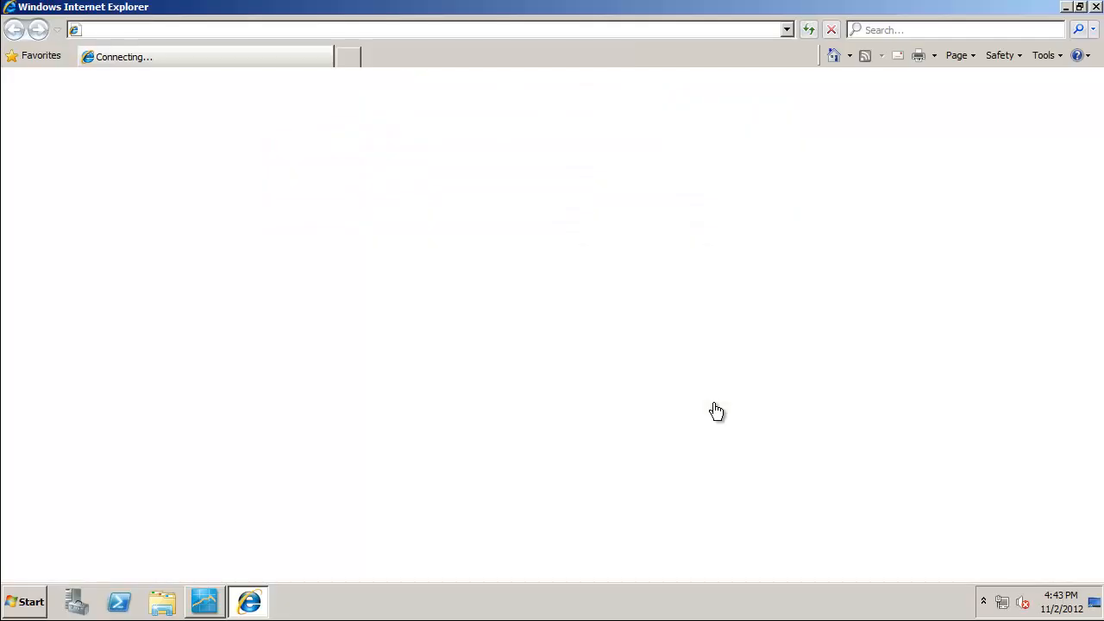
pyautogui.click(615, 350)
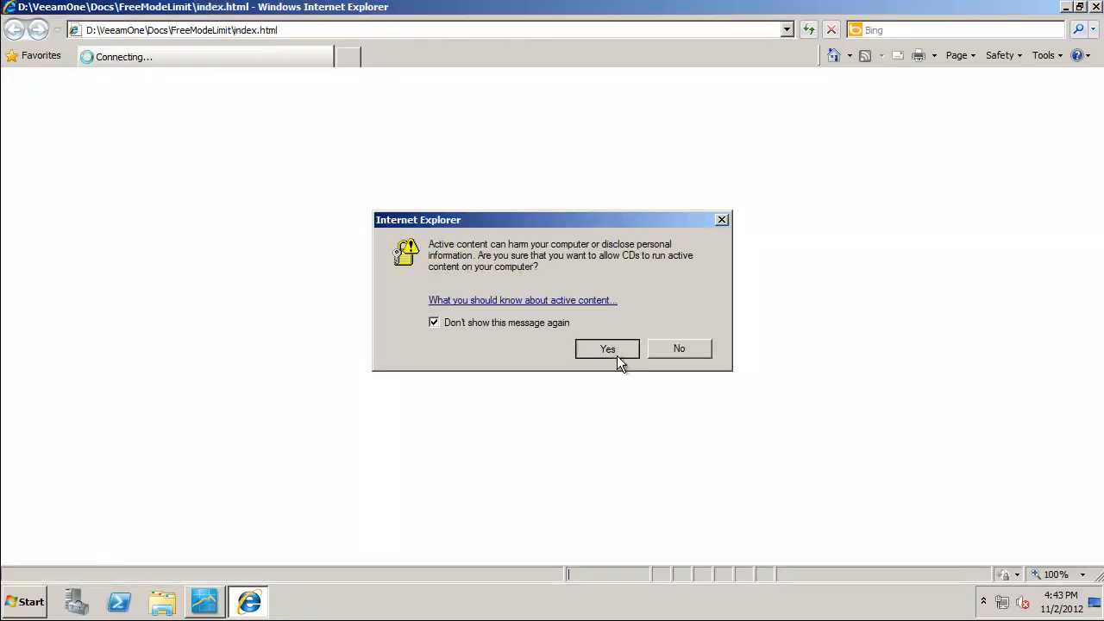
pyautogui.scroll(-5, 619, 377)
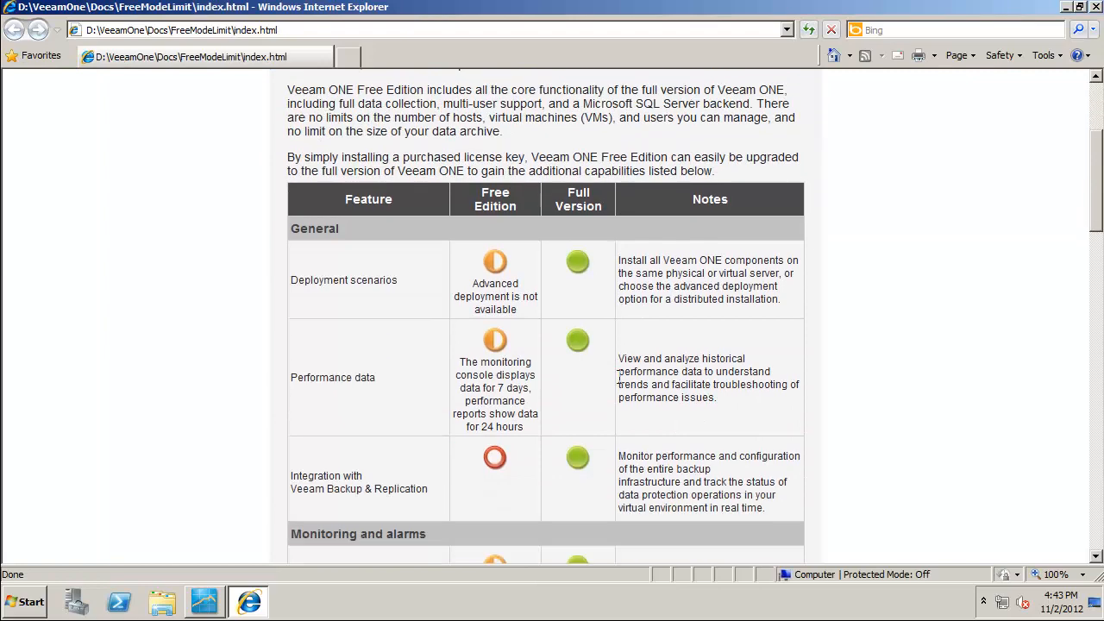
pyautogui.scroll(-5, 619, 377)
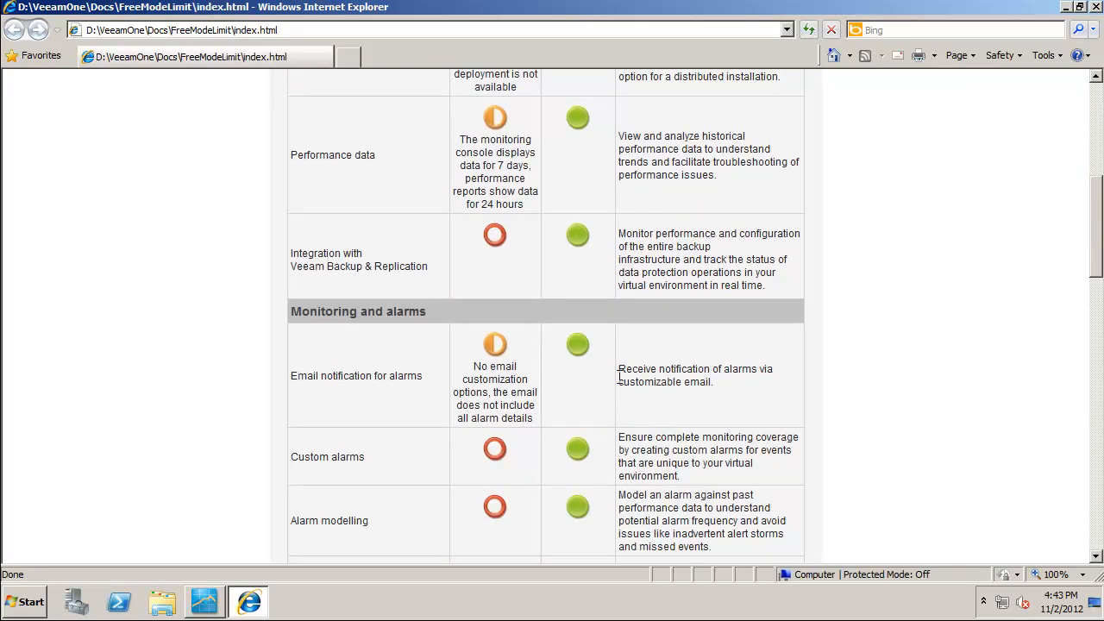
pyautogui.scroll(-7, 620, 377)
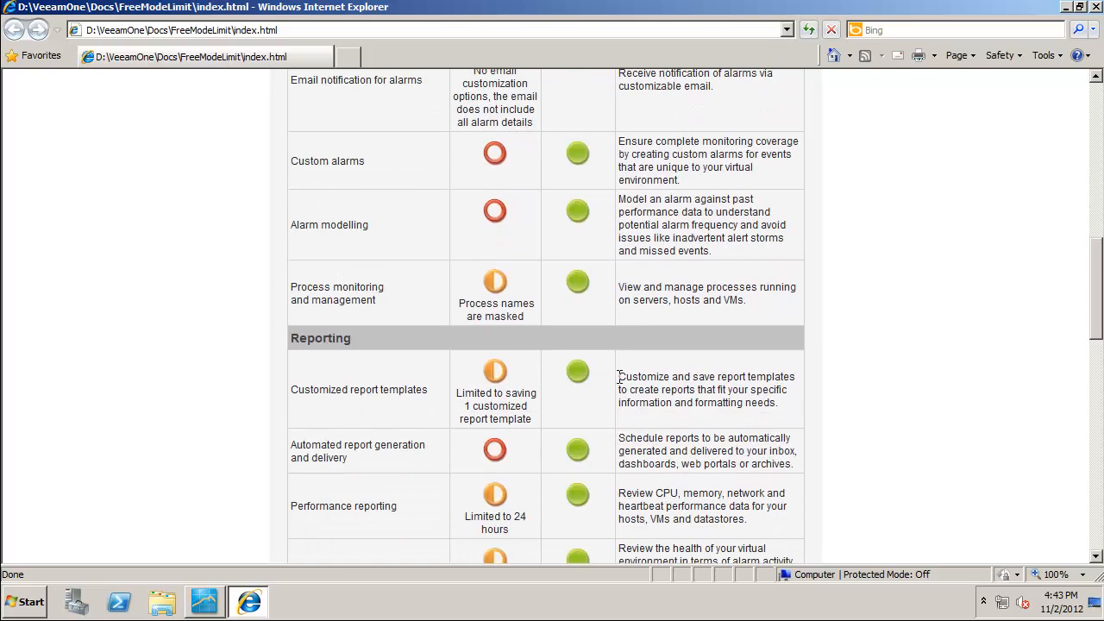
pyautogui.scroll(-7, 619, 377)
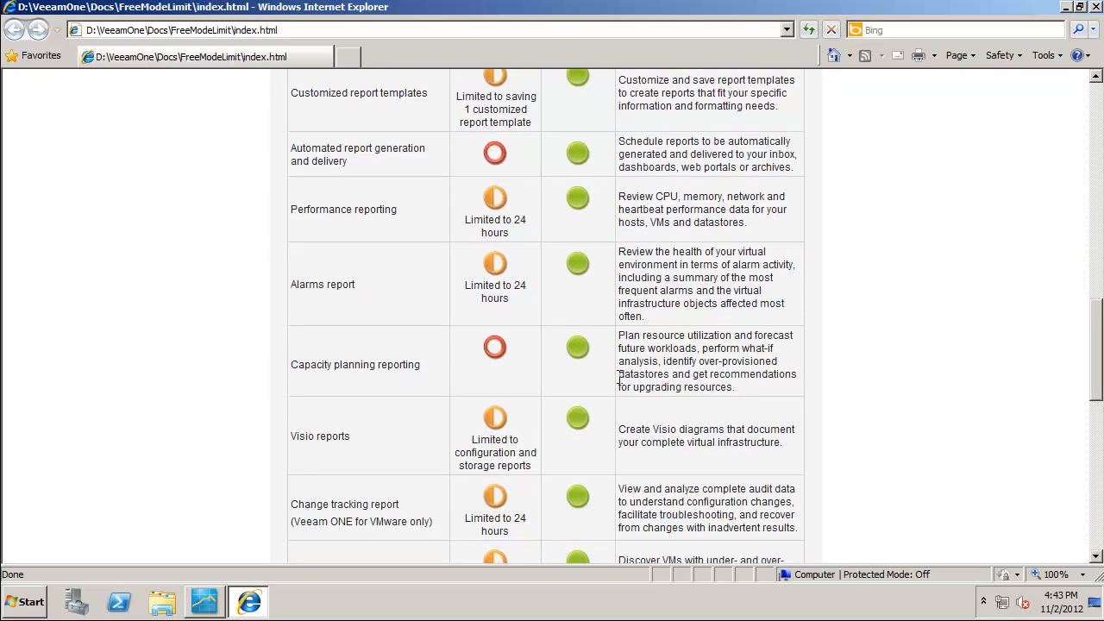
pyautogui.scroll(-8, 619, 377)
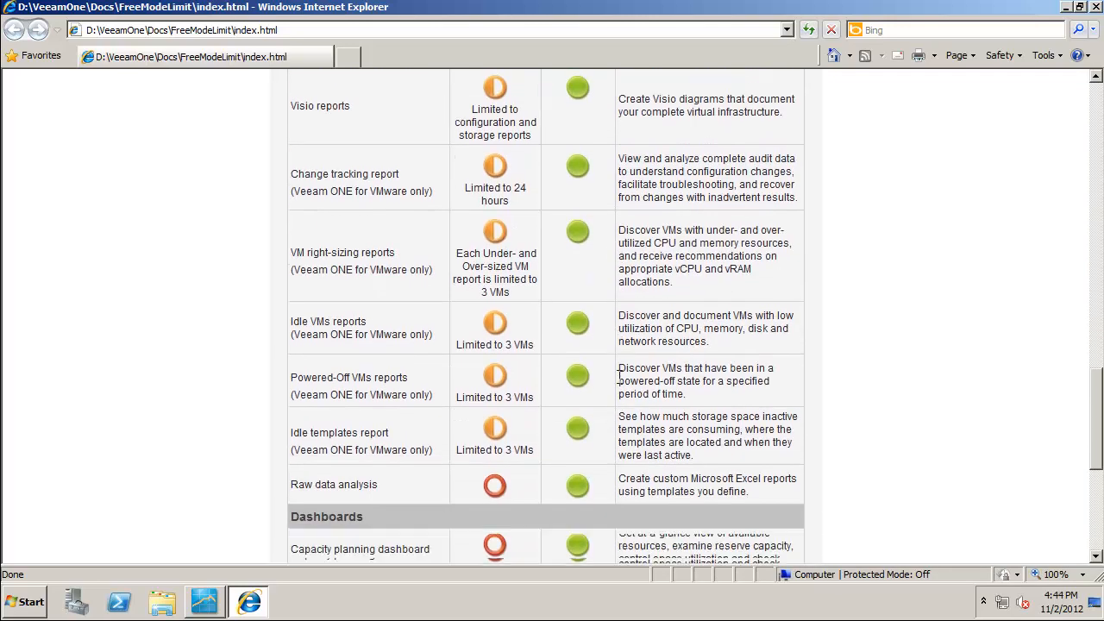
pyautogui.scroll(-8, 620, 377)
pyautogui.scroll(-1, 619, 377)
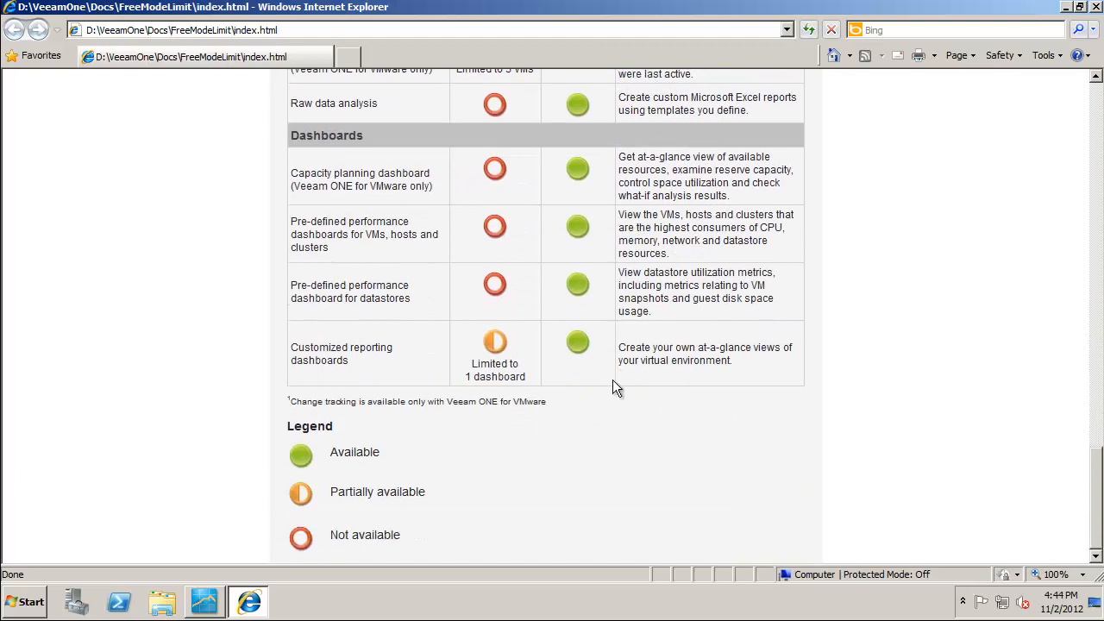
pyautogui.click(1096, 6)
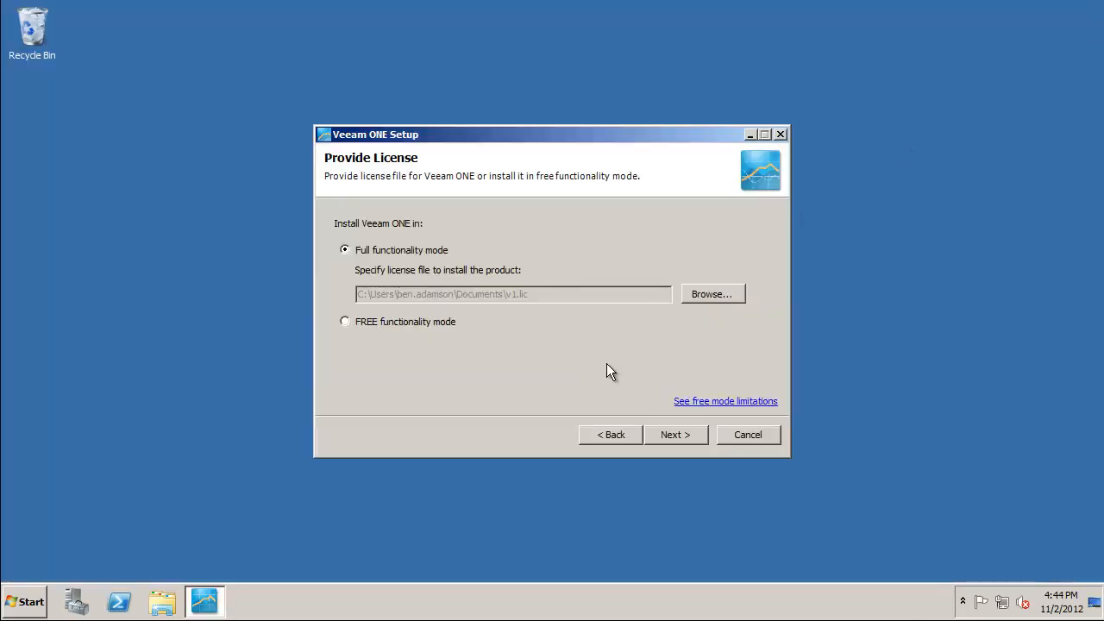
# Step: Keep the default installation folder and set the service account to LAB\SVC_Veeam with its password
pyautogui.click(700, 434)
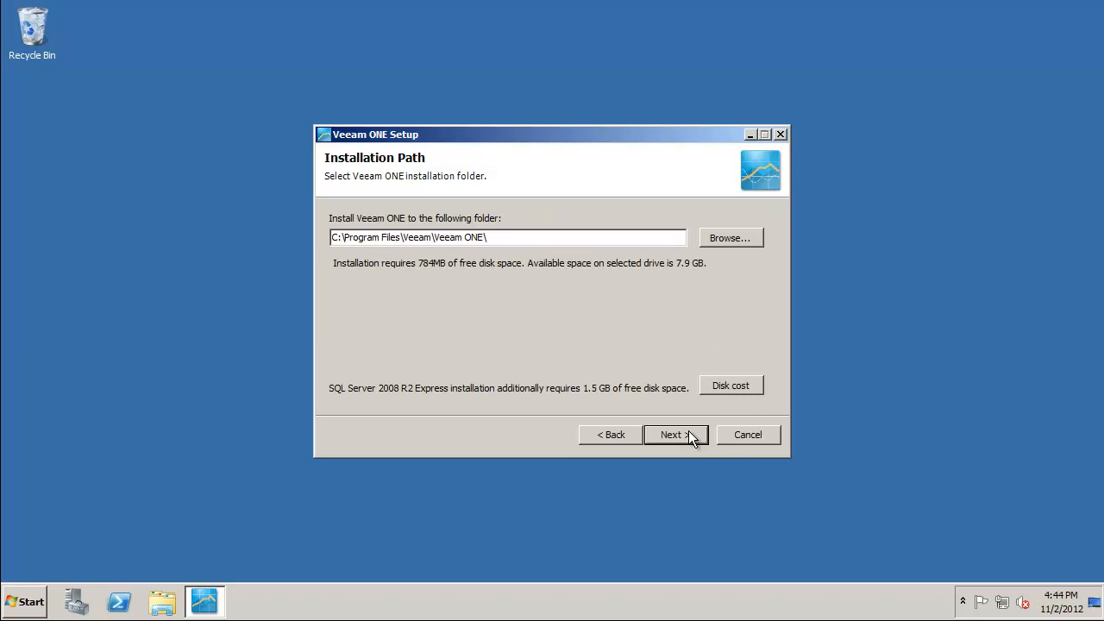
pyautogui.click(688, 431)
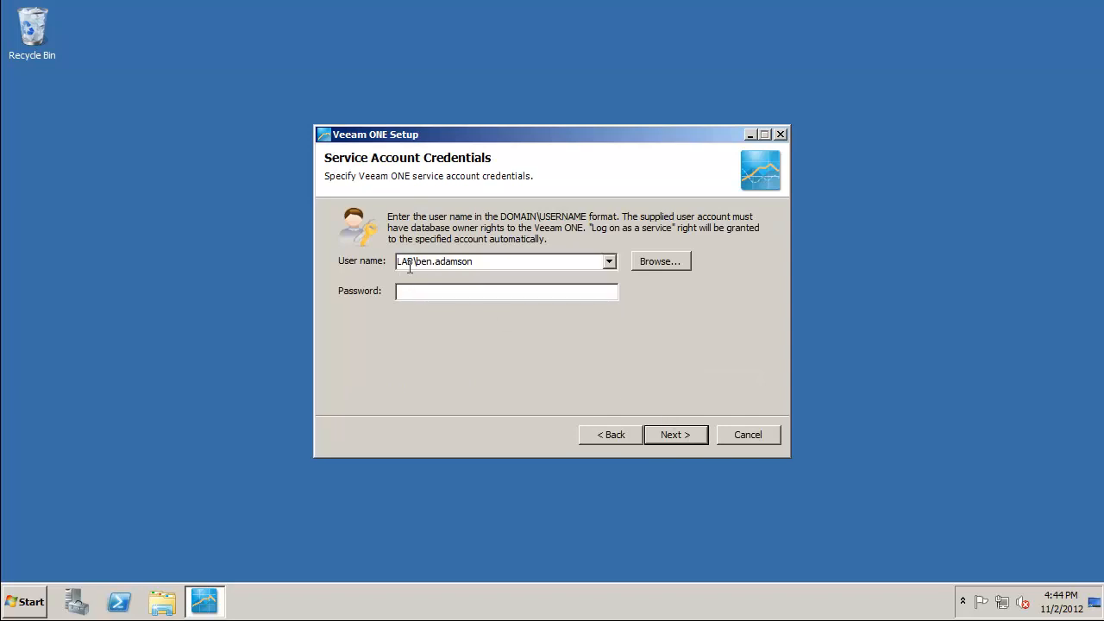
pyautogui.doubleClick(419, 263)
pyautogui.moveTo(417, 263); pyautogui.dragTo(547, 271)
pyautogui.write('SVC_Veeam')
pyautogui.press('Tab')
pyautogui.press('Tab')
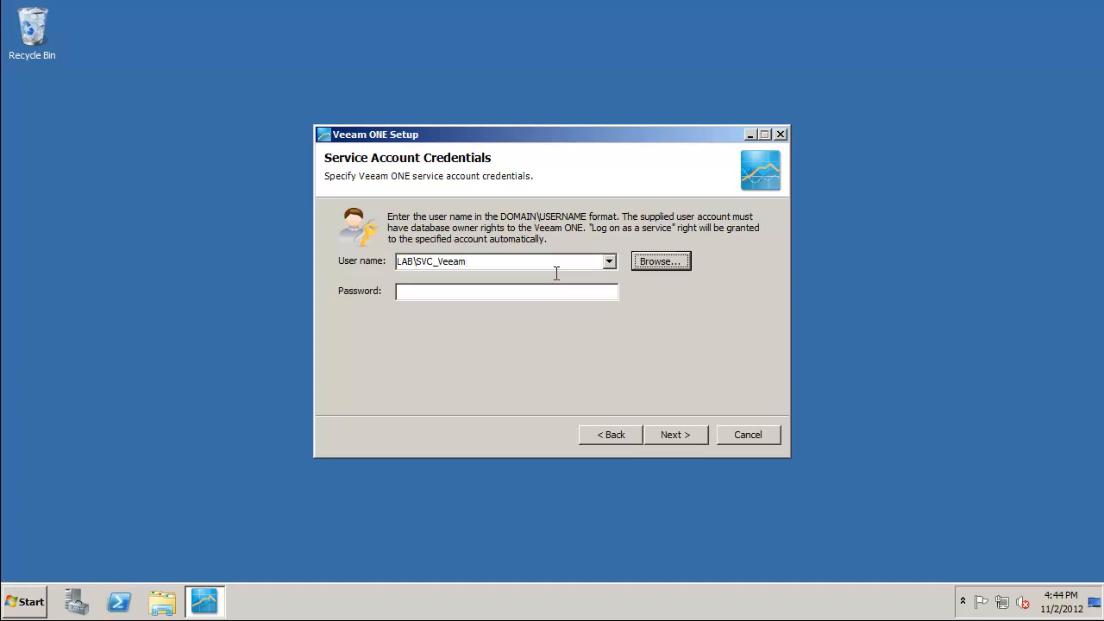
pyautogui.write('******')
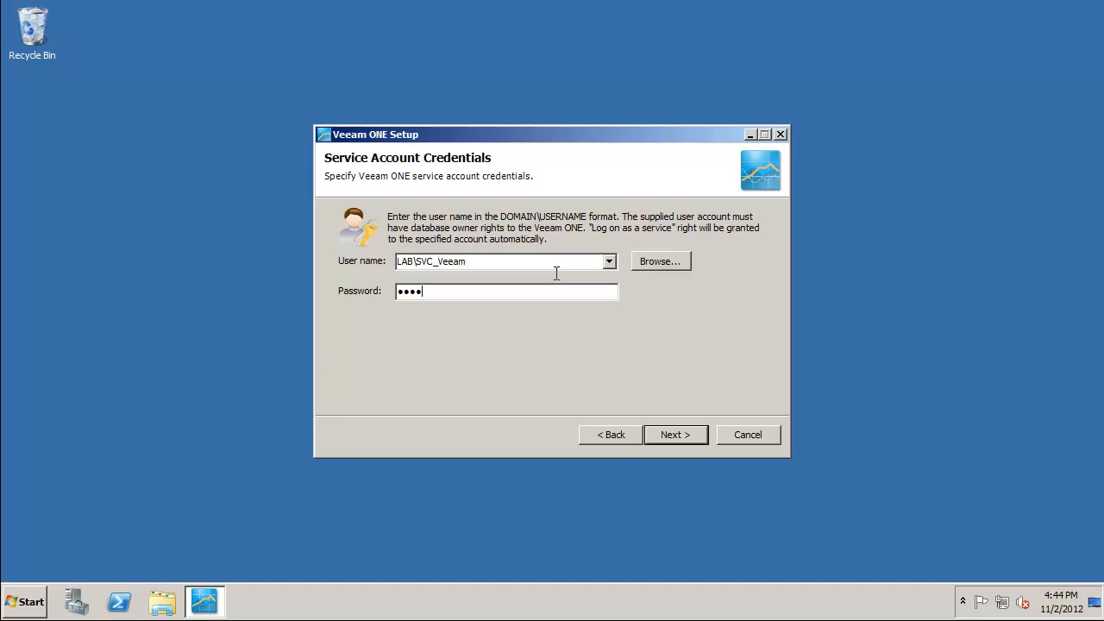
pyautogui.write('**')
pyautogui.press('Return')
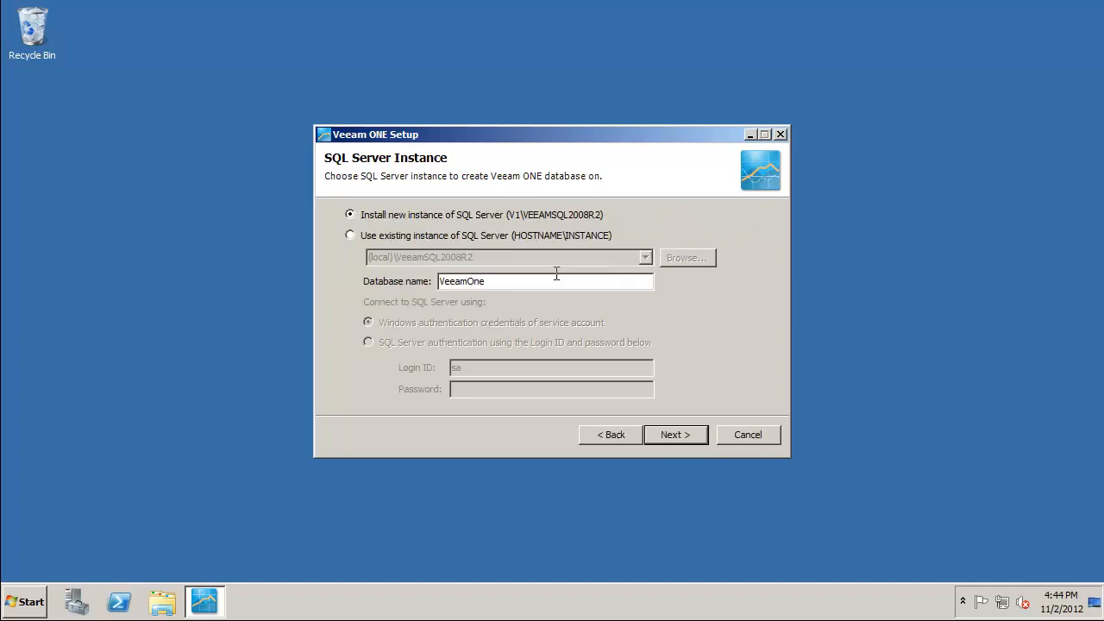
# Step: Accept a new SQL Server instance with database VeeamOne and keep web site ports 1239 for Reporter and 1340 for Business View
pyautogui.click(671, 436)
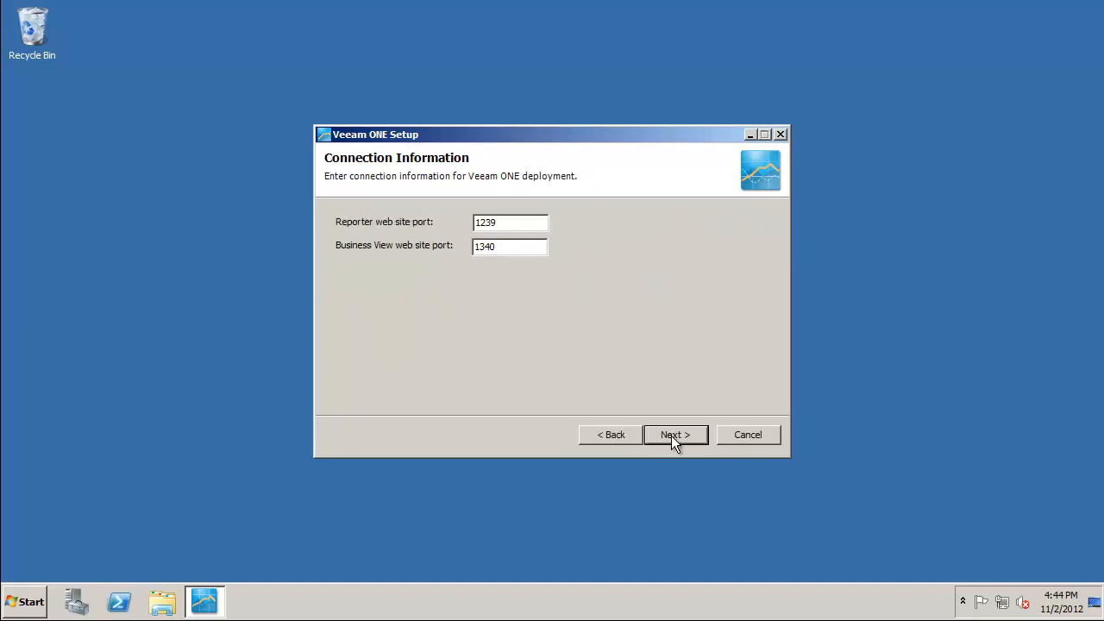
pyautogui.click(672, 436)
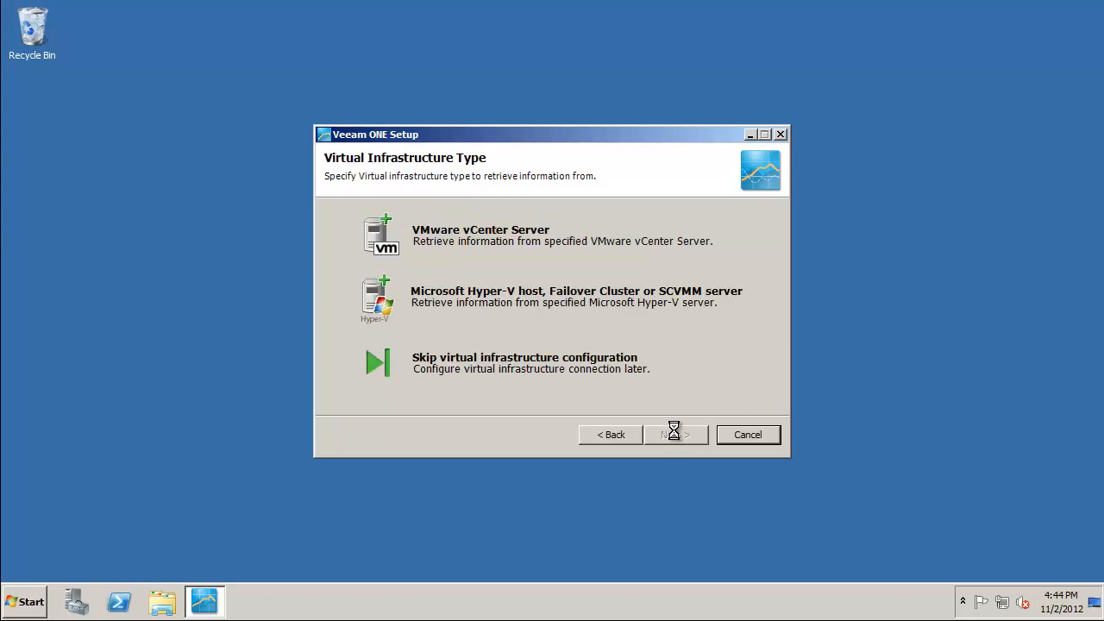
# Step: Add the VMware vCenter Server VC on port 443 with user name LAB\SVC_Veeam and the account password
pyautogui.click(545, 238)
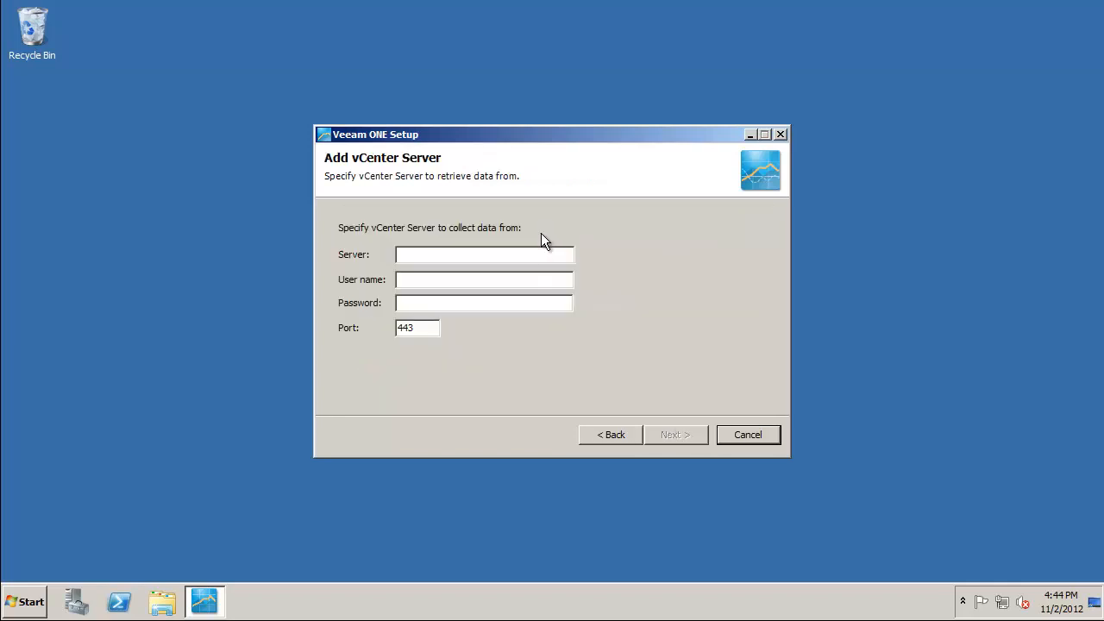
pyautogui.click(531, 255)
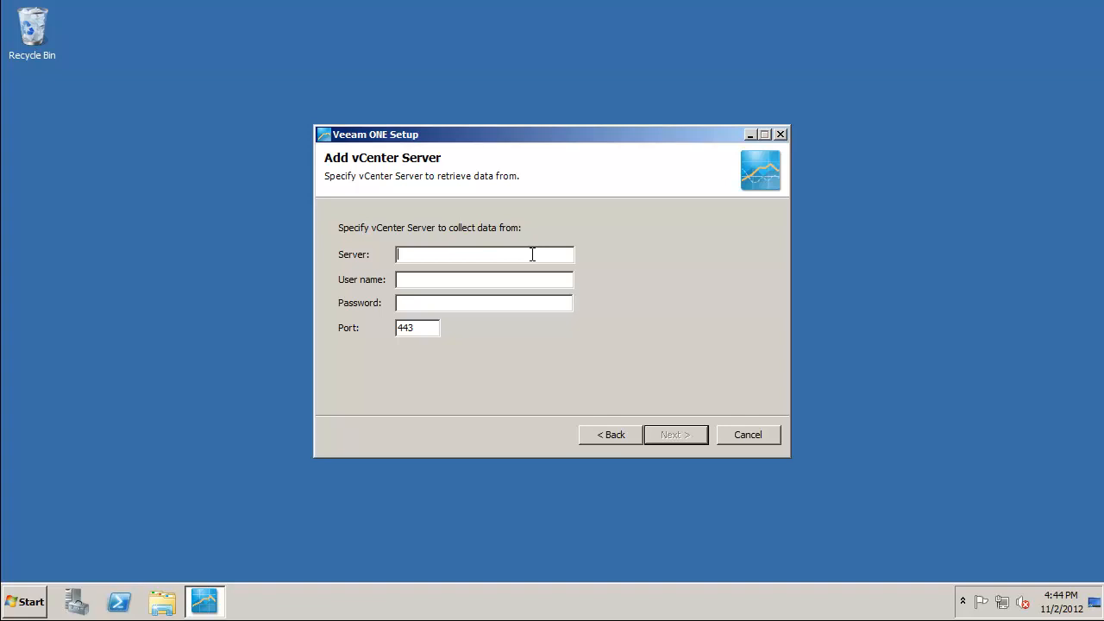
pyautogui.write('VC')
pyautogui.click(416, 279)
pyautogui.write('LAB\\SVC_Veeam')
pyautogui.press('Tab')
pyautogui.write('********')
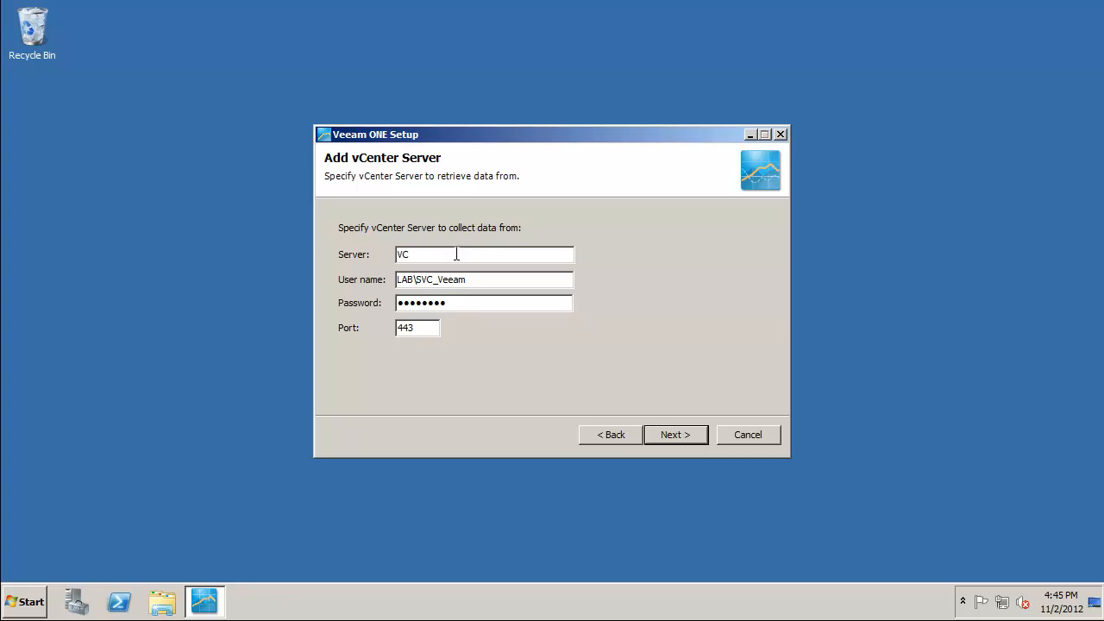
pyautogui.click(682, 437)
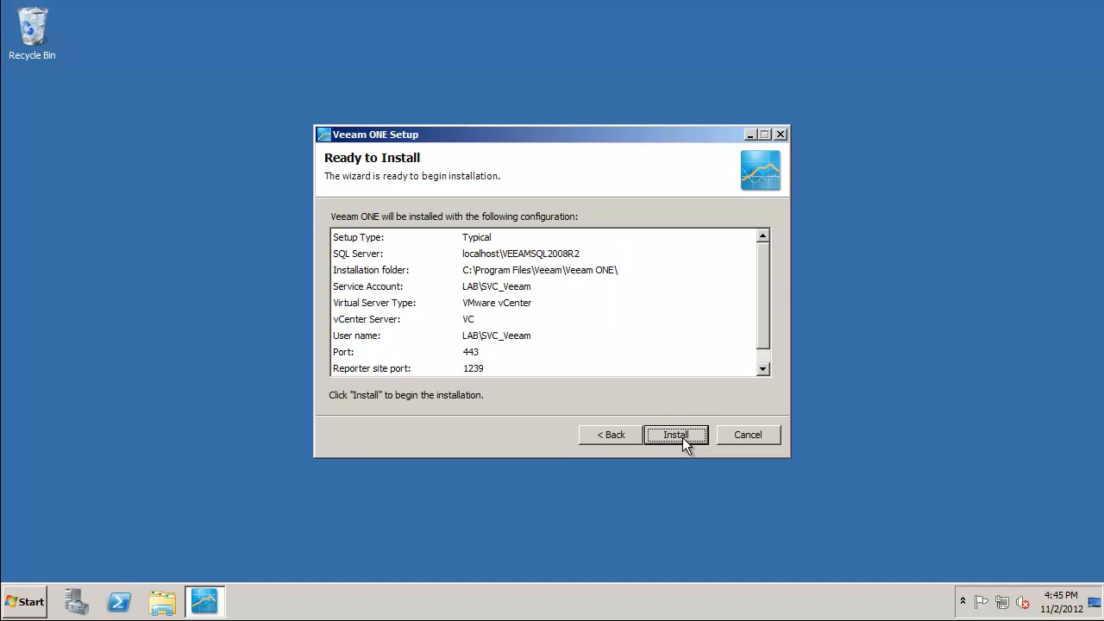
# Step: Install Veeam ONE with the configured settings and finish the setup wizard
pyautogui.click(676, 434)
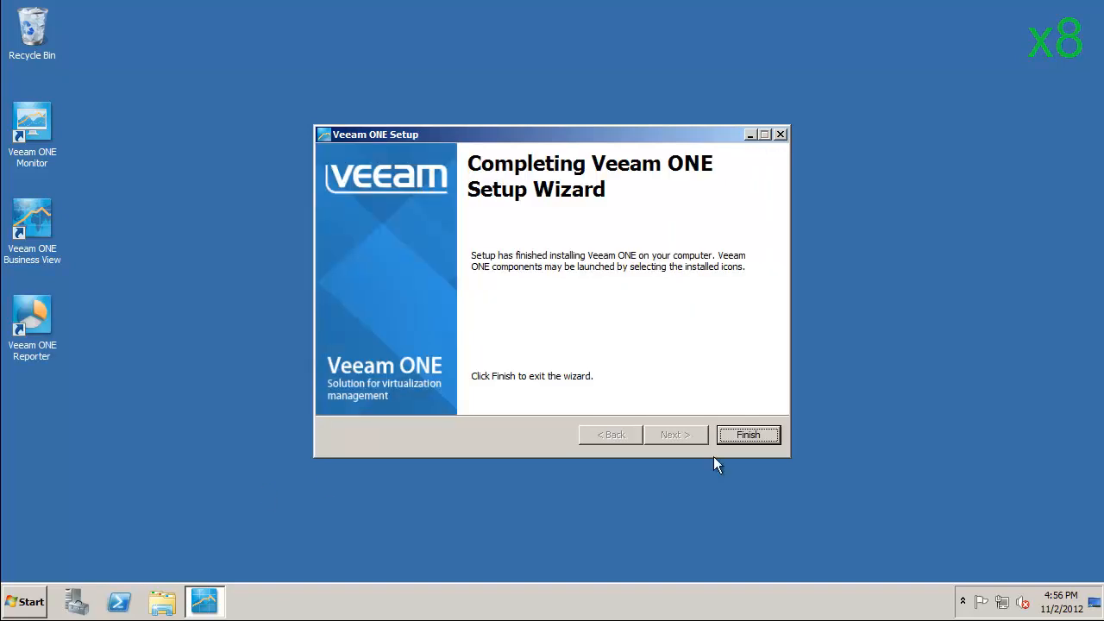
pyautogui.click(715, 457)
# Step: Switch to Veeam ONE Reporter, check the collection jobs in its configuration, and minimize the window
pyautogui.click(28, 328)
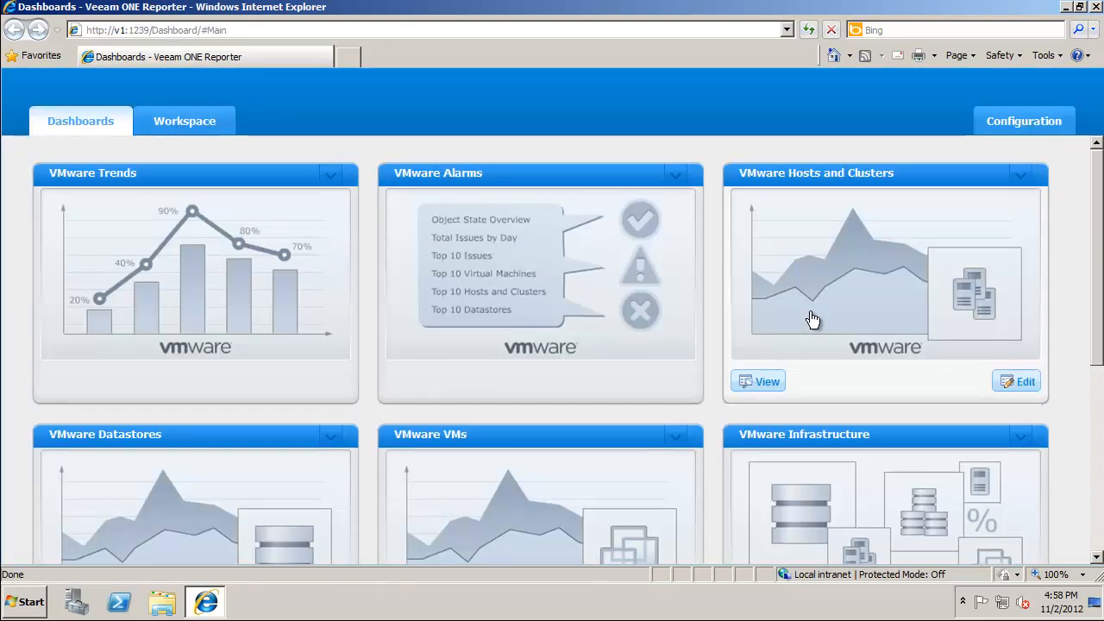
pyautogui.click(1048, 133)
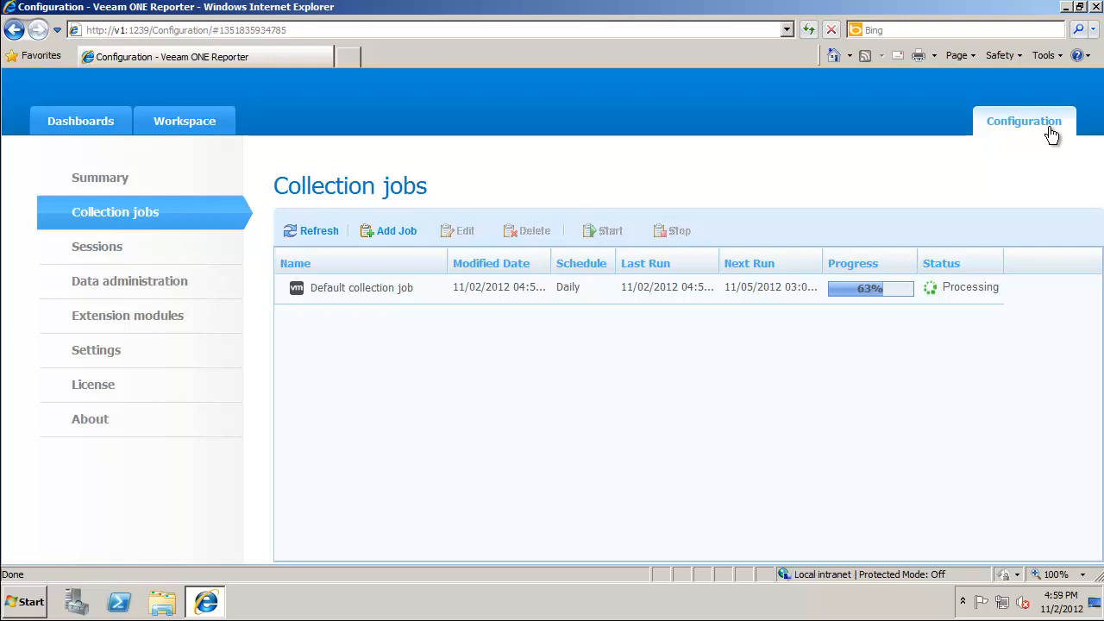
pyautogui.click(1066, 9)
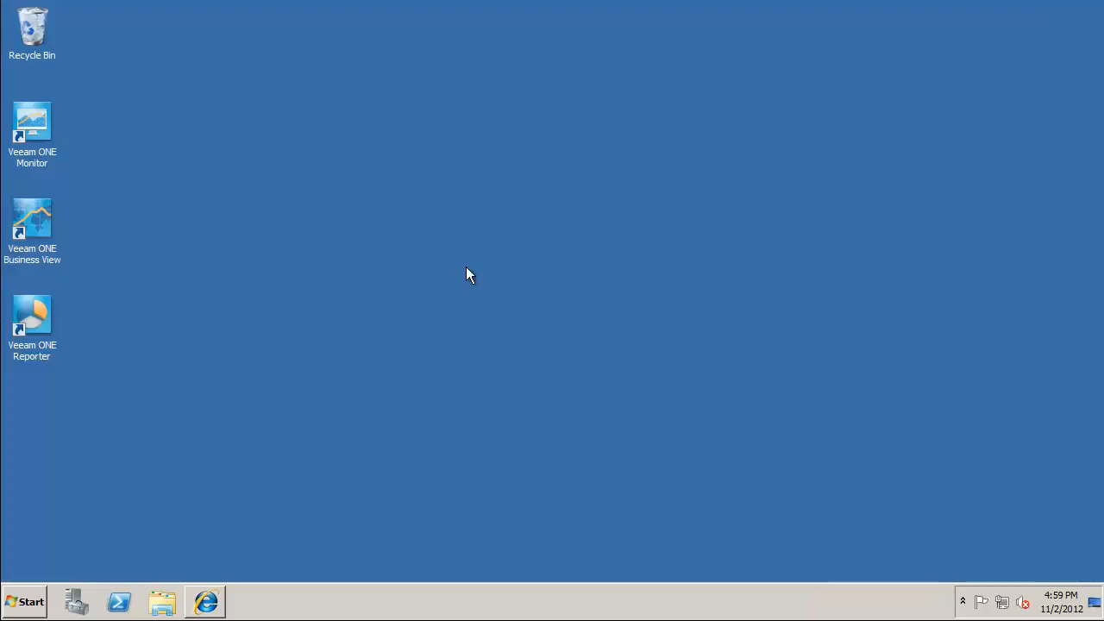
# Step: Switch to Veeam ONE Monitor, expand VC down to LAB Cluster, view the summary of host1.lab.local, and close the program
pyautogui.doubleClick(36, 121)
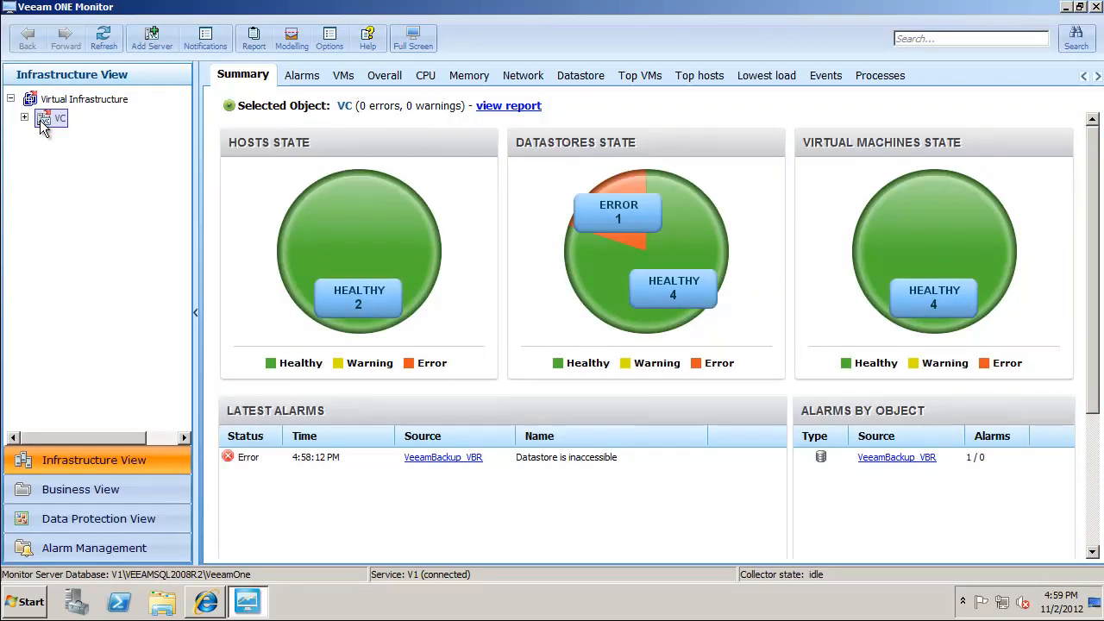
pyautogui.click(25, 117)
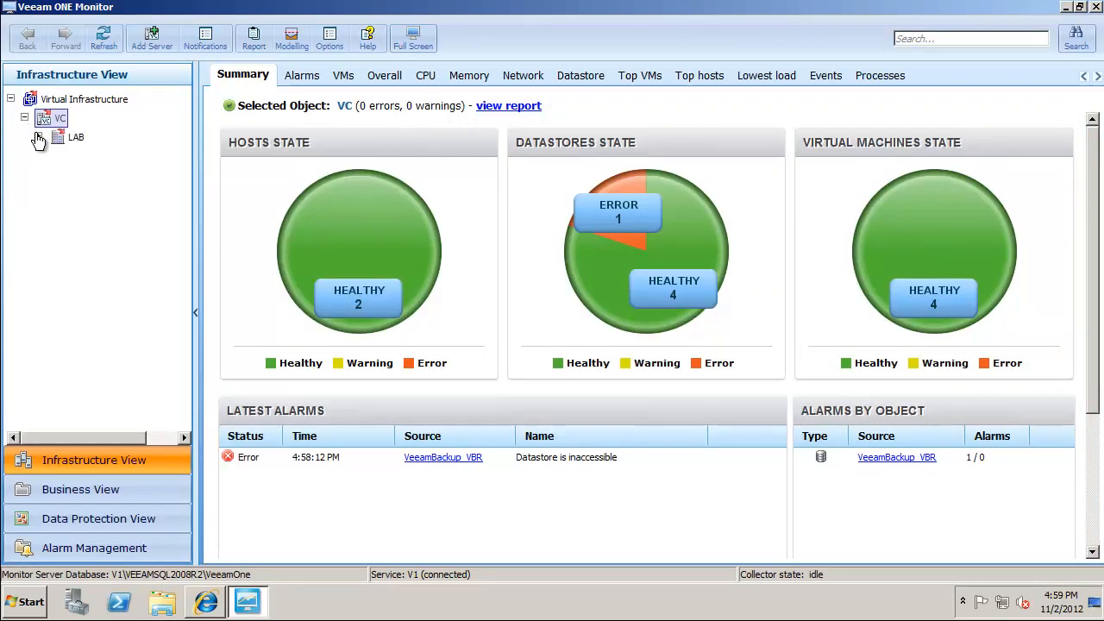
pyautogui.click(38, 138)
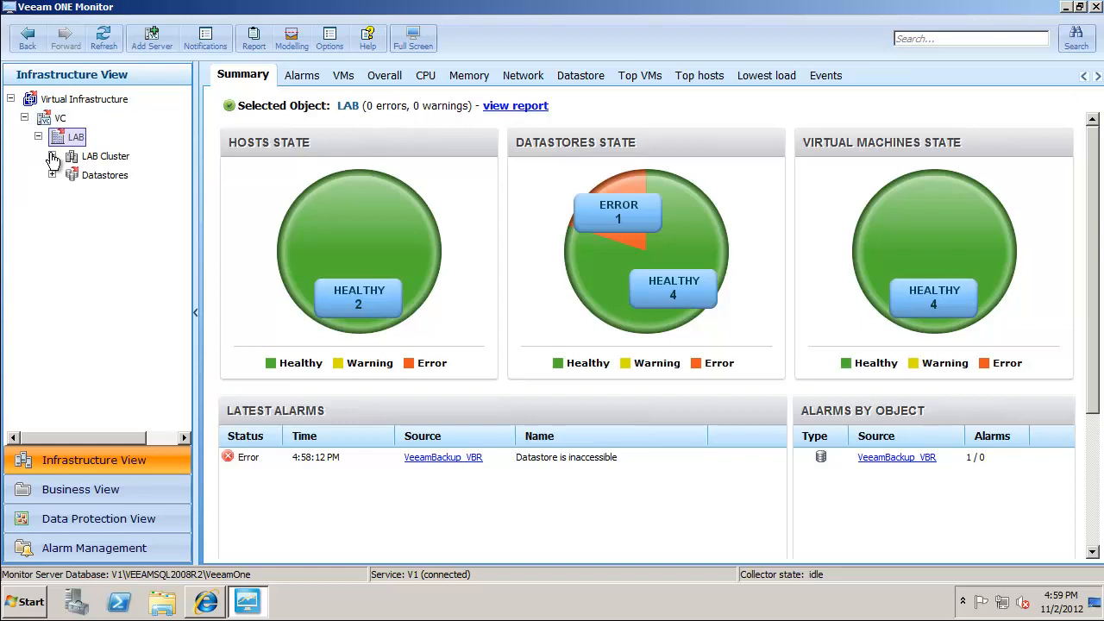
pyautogui.click(52, 156)
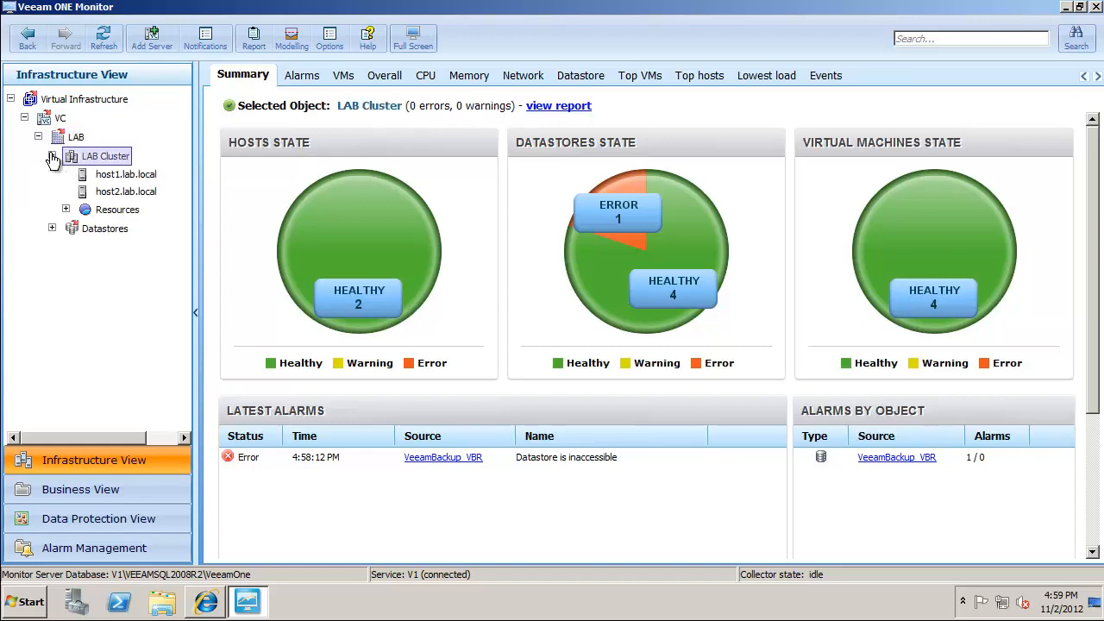
pyautogui.click(115, 176)
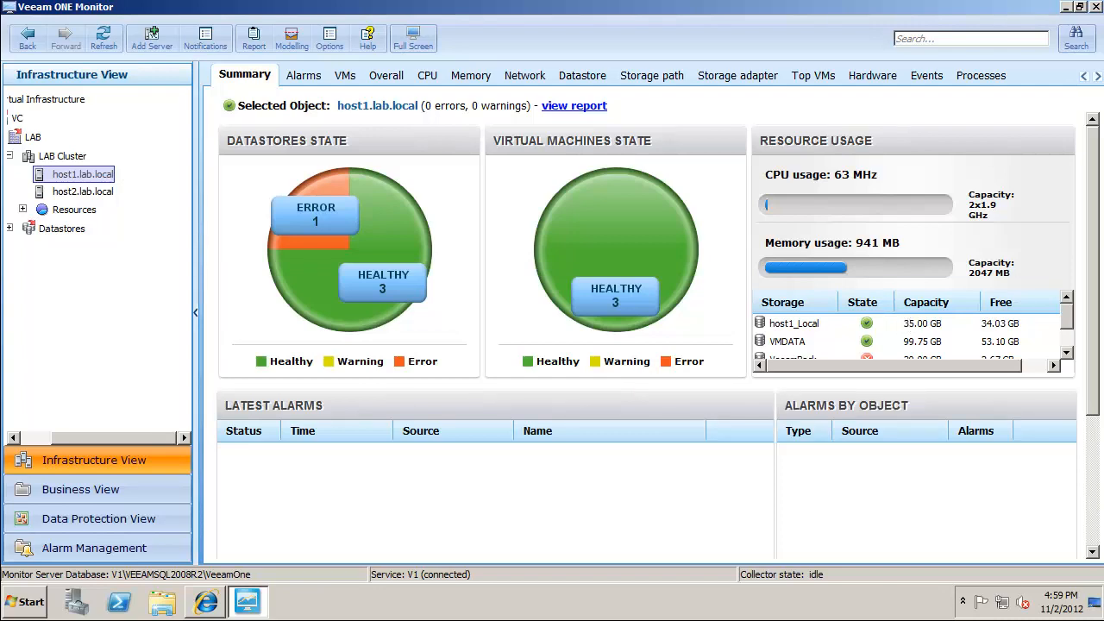
pyautogui.click(1095, 7)
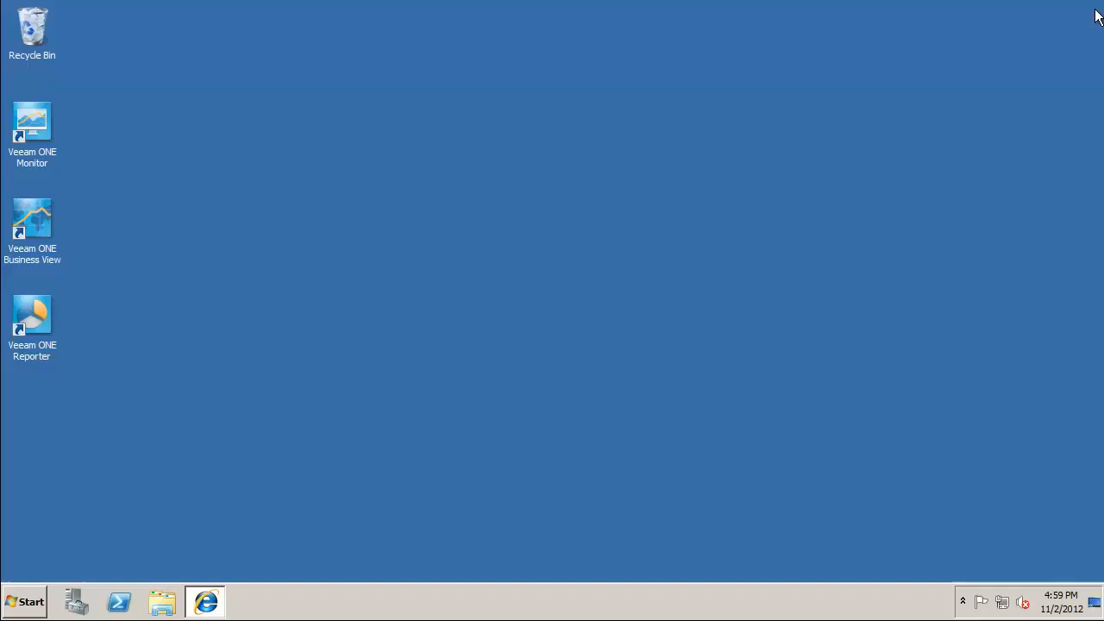
# Step: Return to Veeam ONE Reporter and show its dashboards overview
pyautogui.click(207, 602)
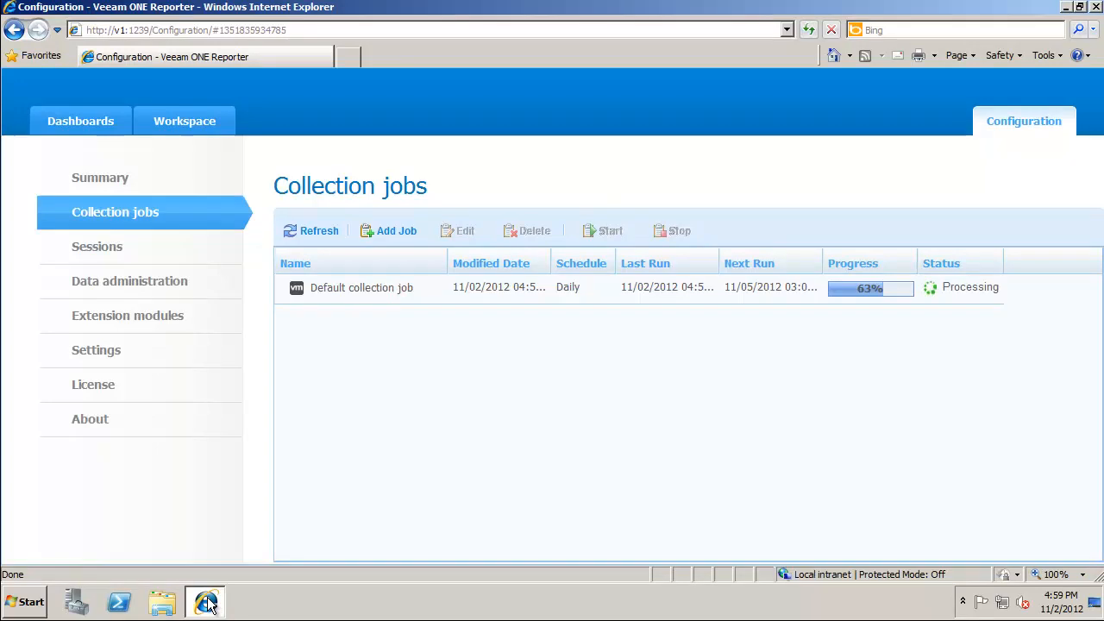
pyautogui.click(77, 123)
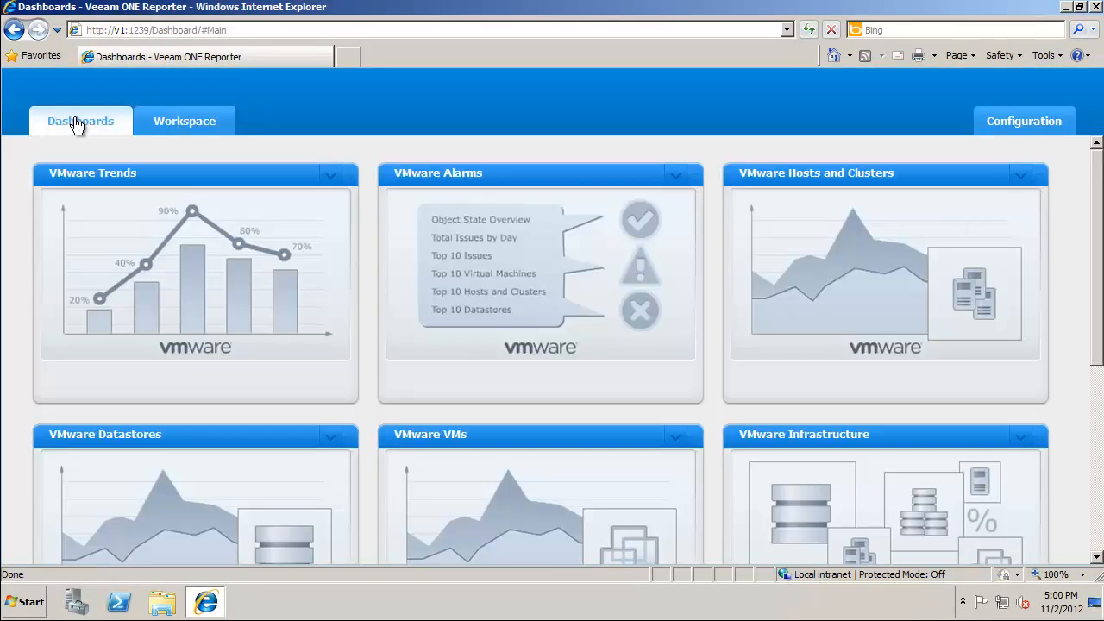
# Step: View the VMware Trends dashboard, look through its cluster usage, VMs growth and VM uptime charts, and close the browser
pyautogui.moveTo(203, 214)
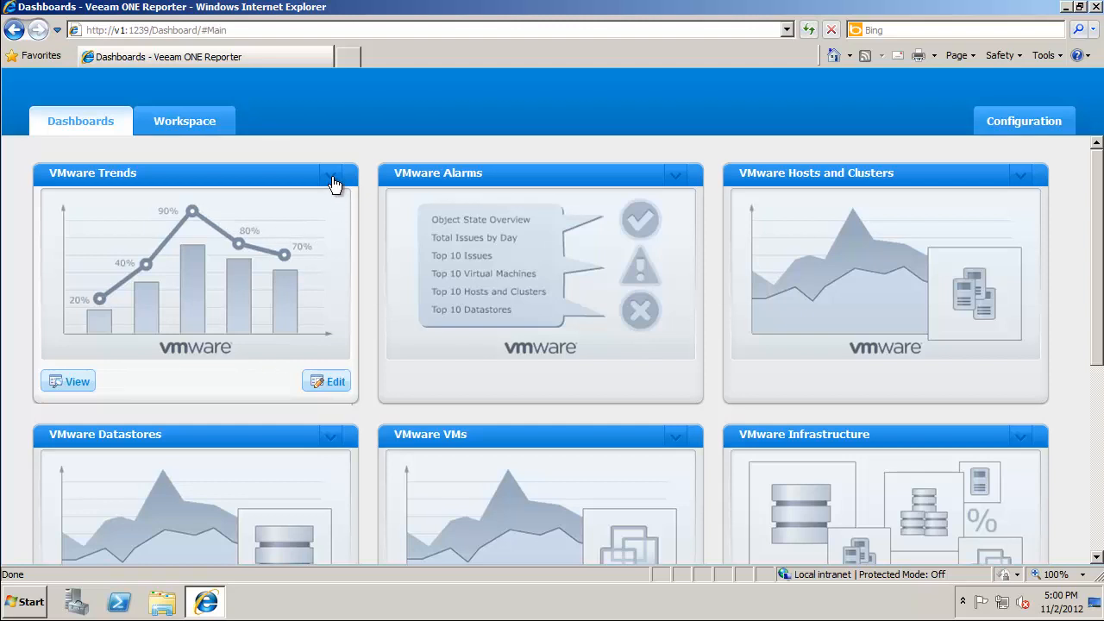
pyautogui.click(69, 383)
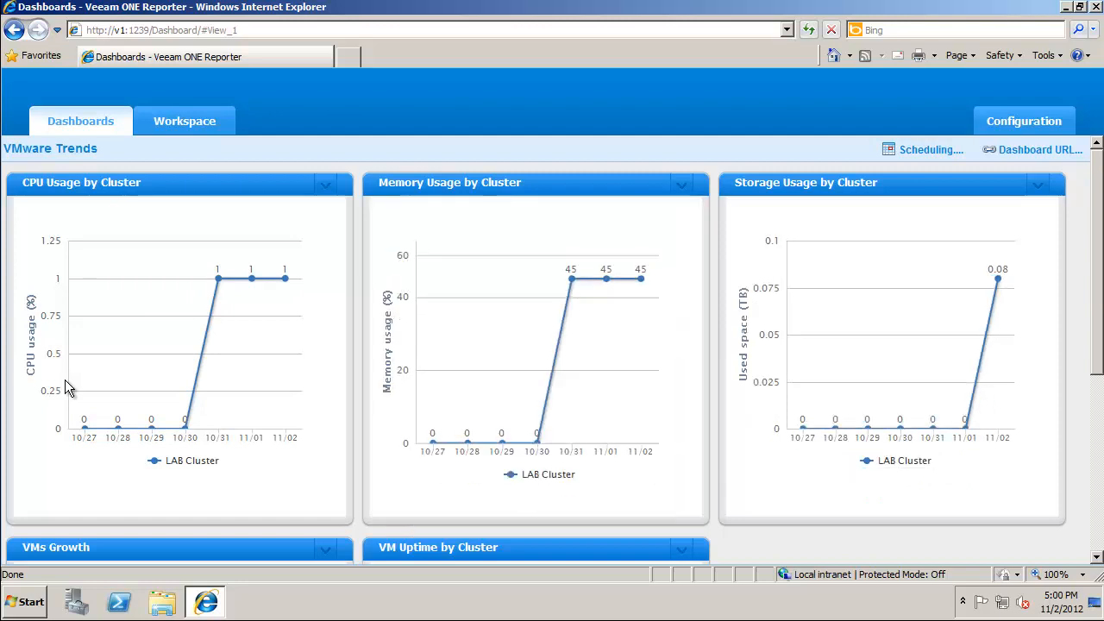
pyautogui.moveTo(1014, 397)
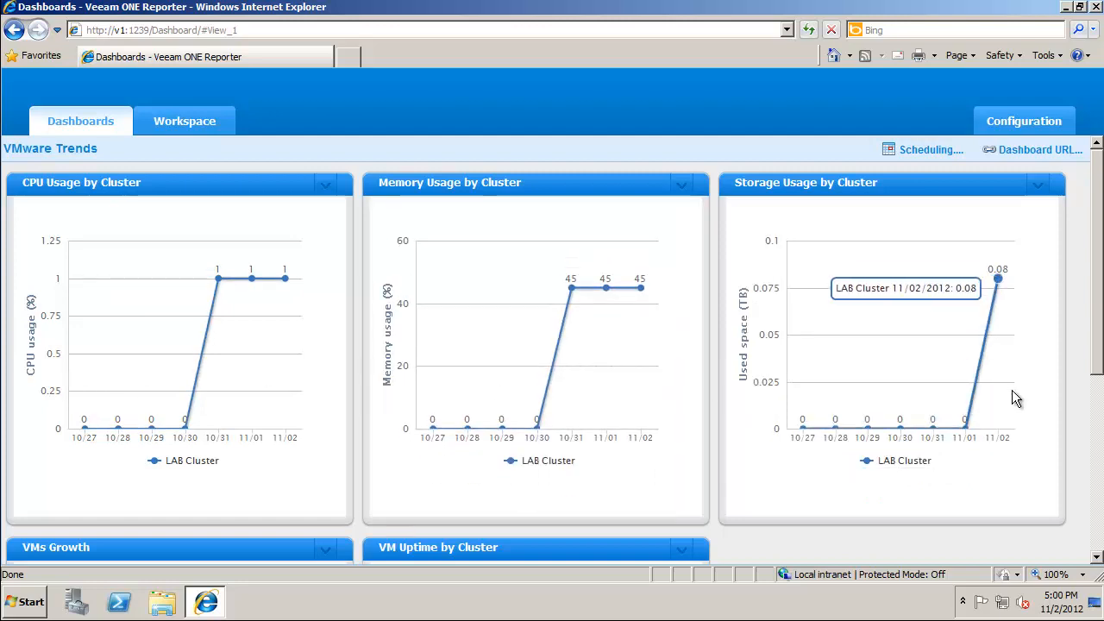
pyautogui.click(1097, 404)
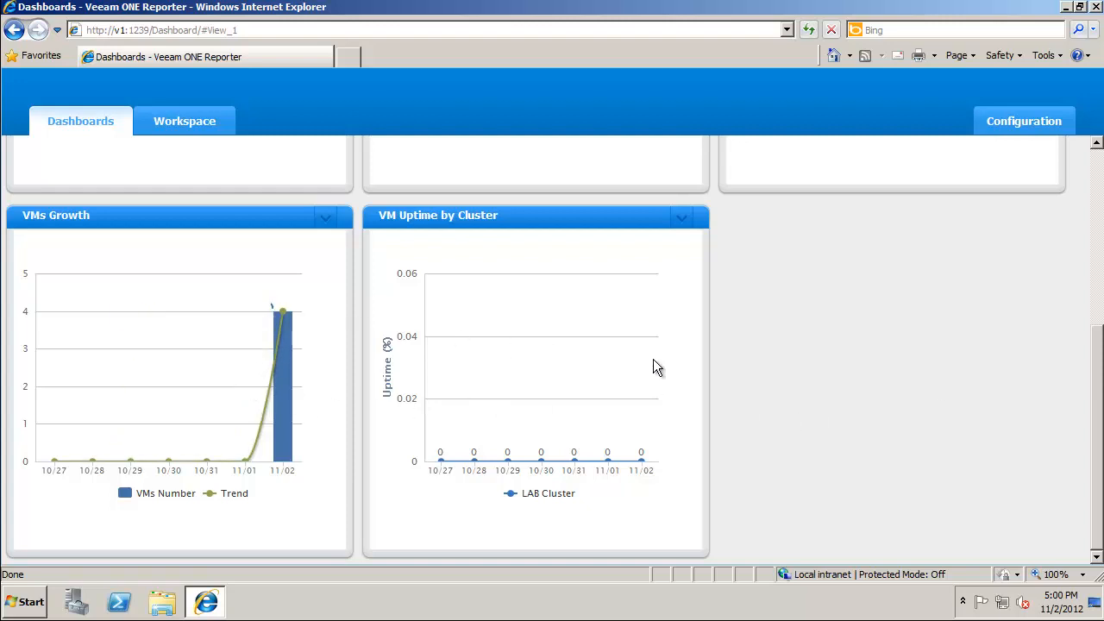
pyautogui.click(1098, 316)
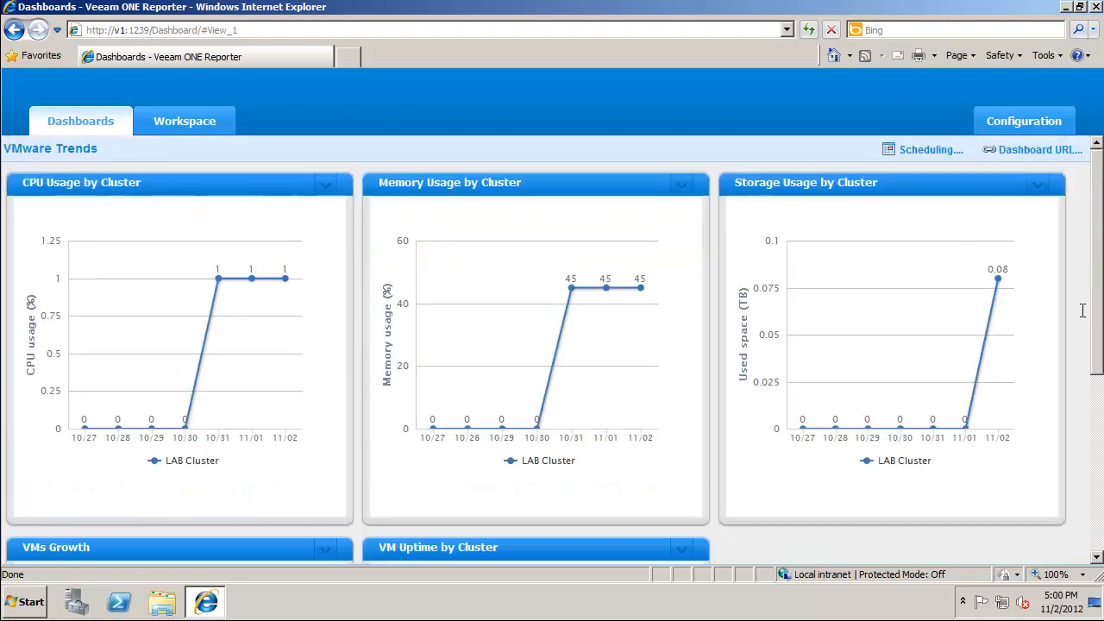
pyautogui.moveTo(618, 291)
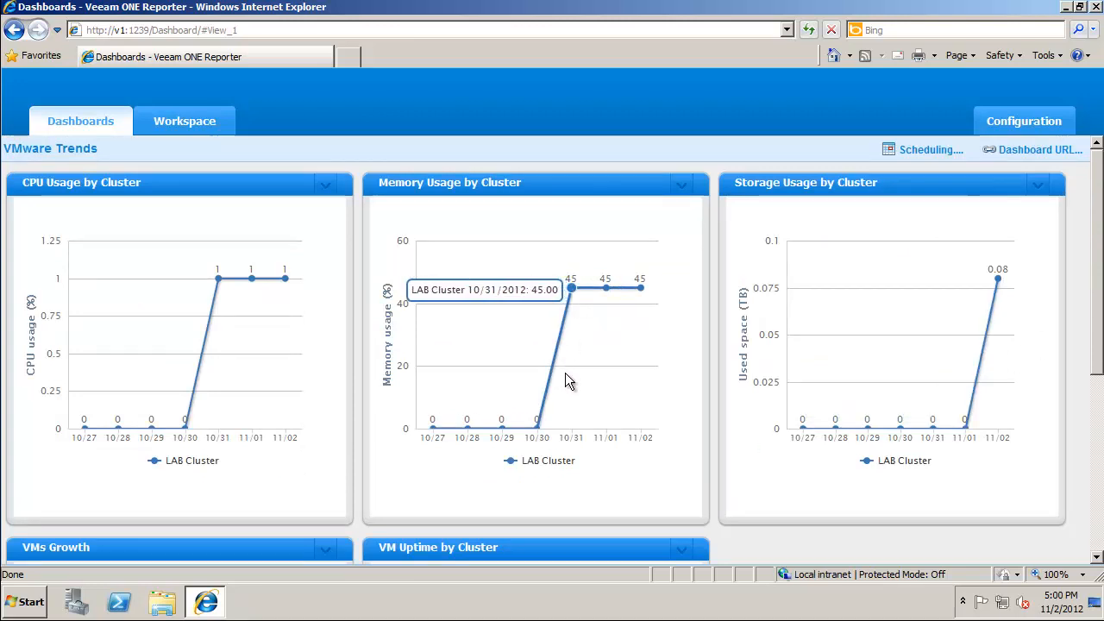
pyautogui.click(1096, 8)
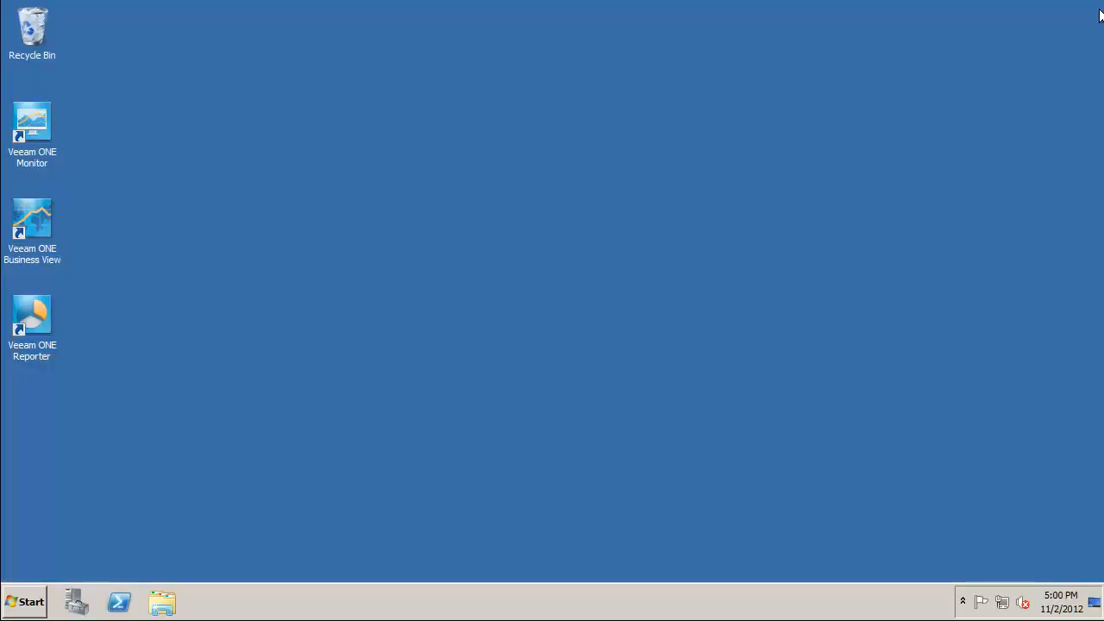